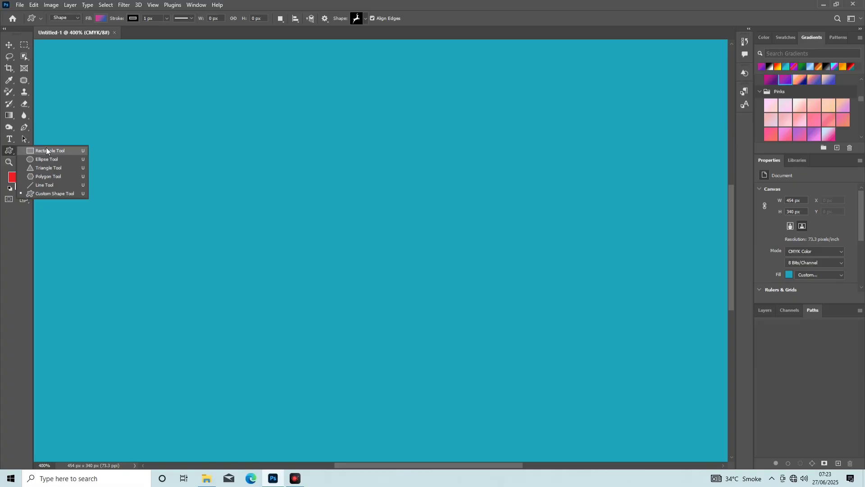
Draw a tall left, wider middle and right rectangle, filling the right one with a Pinks gradient
left_click(53, 149)
left_click_drag(56, 61, 217, 443)
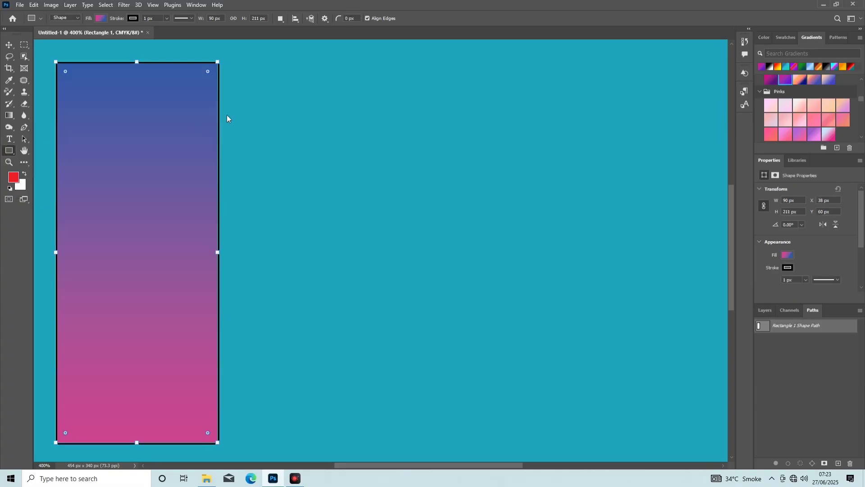
left_click_drag(249, 63, 492, 430)
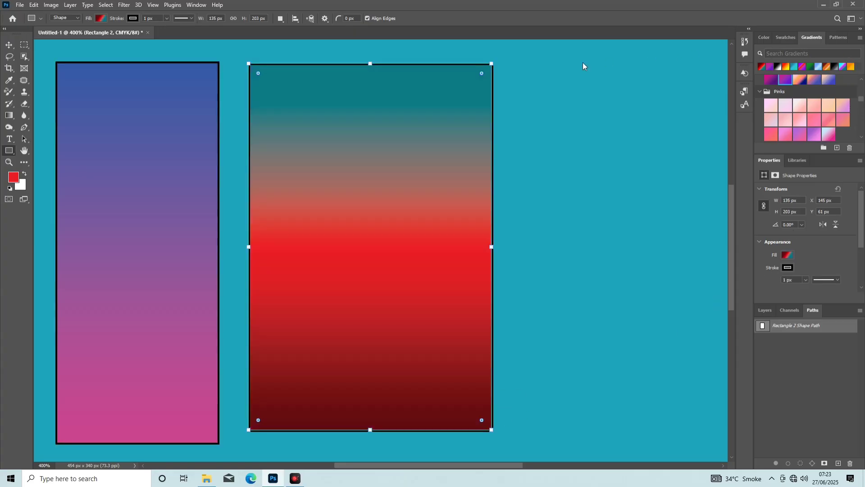
left_click_drag(518, 63, 720, 366)
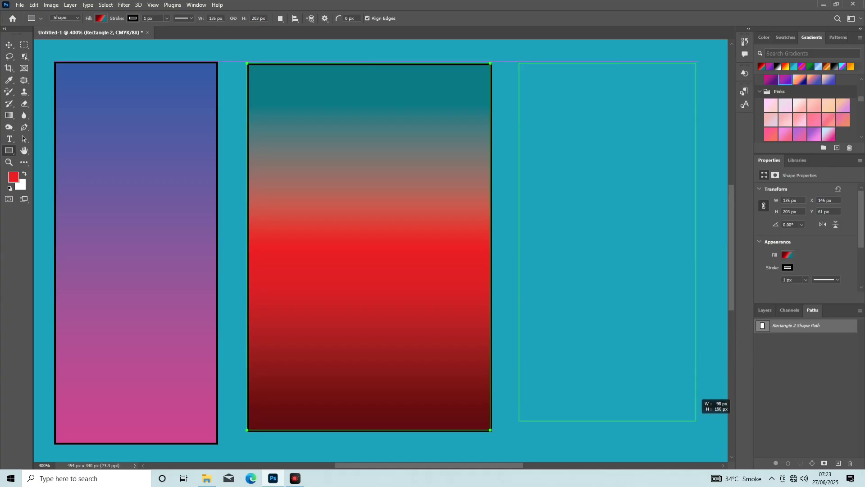
left_click_drag(720, 367, 695, 421)
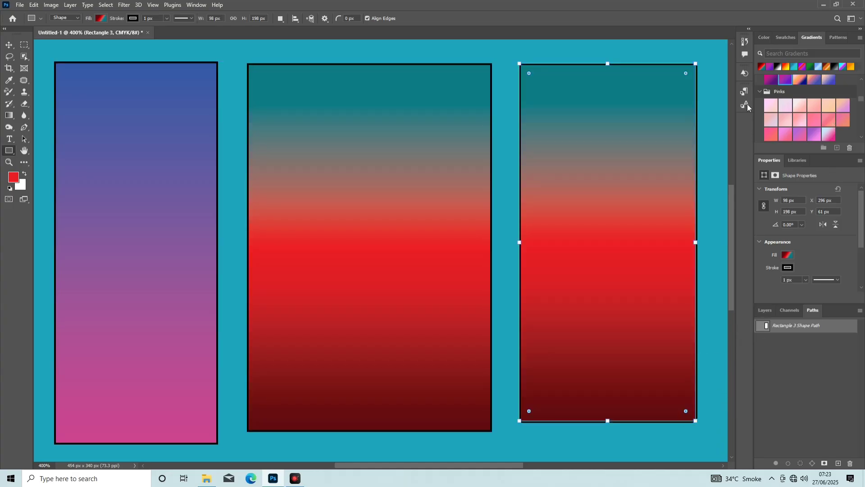
left_click(828, 119)
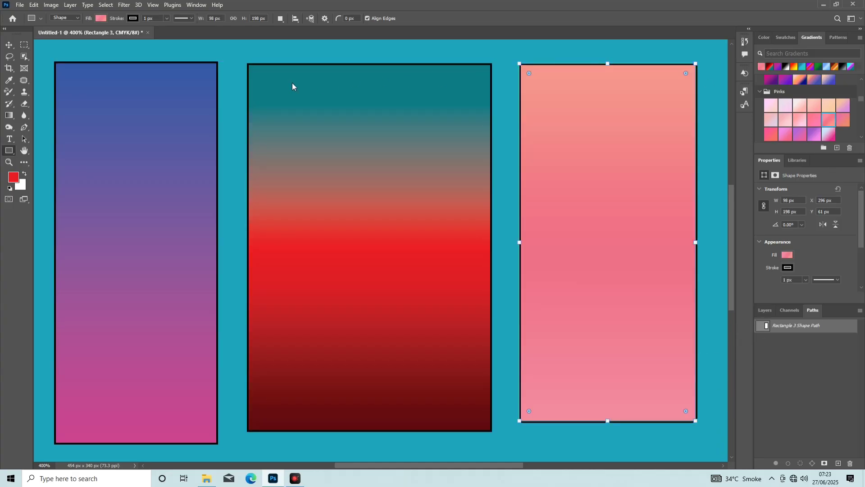
Draw the flower stem shape from the floral-custom-shapes set inside the left rectangle
right_click(8, 154)
left_click(48, 194)
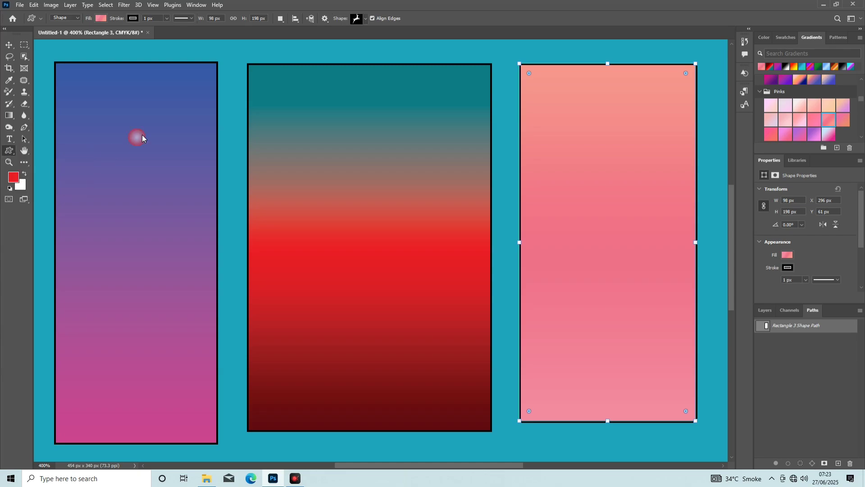
left_click(358, 22)
scroll(352, 44, "down", 3)
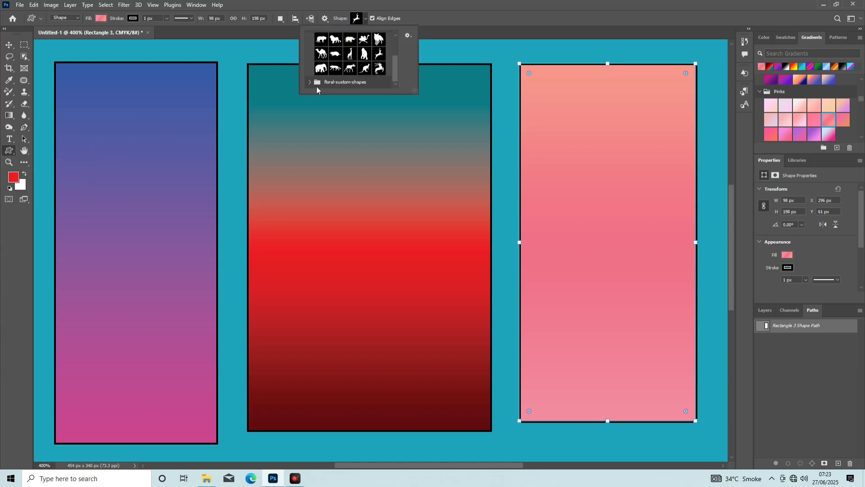
left_click(303, 81)
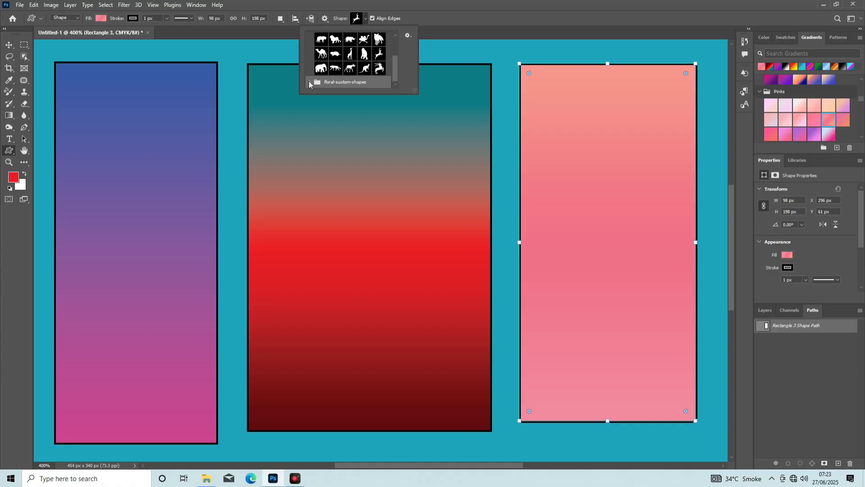
left_click(310, 83)
scroll(318, 73, "down", 3)
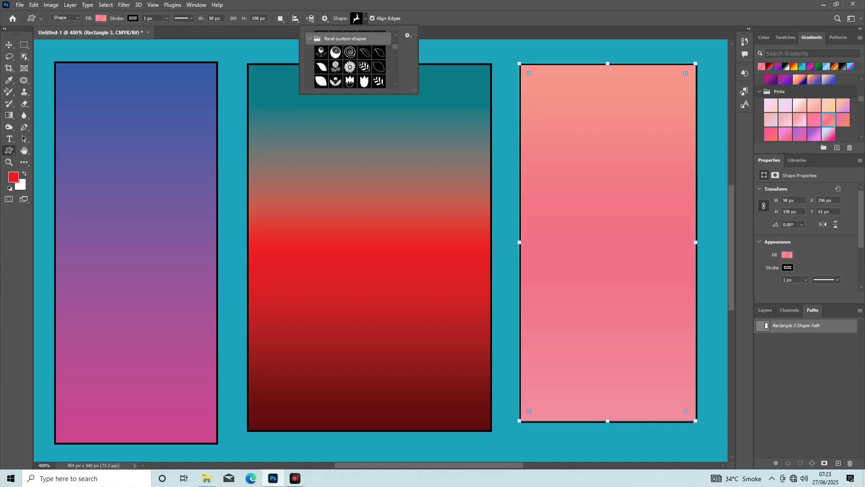
left_click(333, 66)
left_click_drag(94, 92, 162, 386)
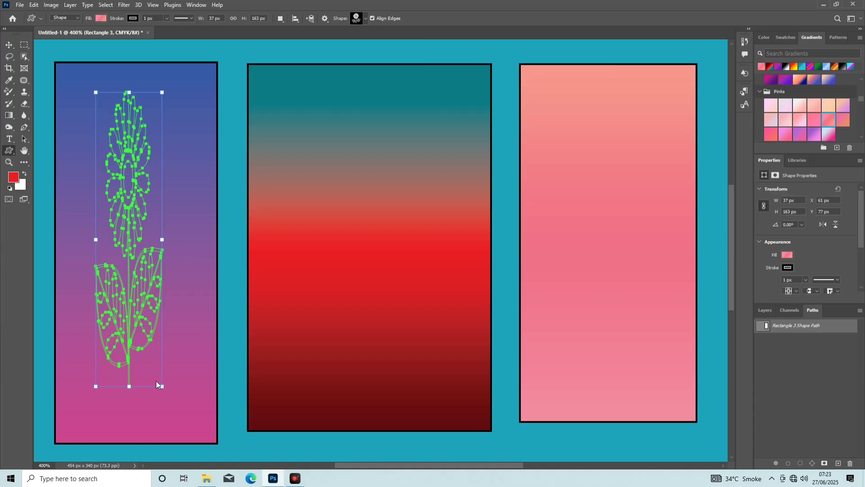
Draw a large daisy in the middle rectangle with a purple-pink-orange gradient fill
left_click(362, 20)
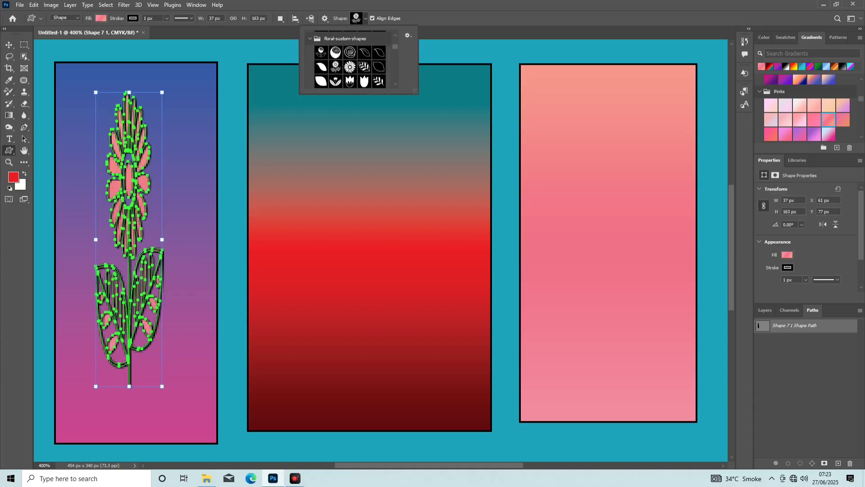
left_click_drag(273, 90, 445, 384)
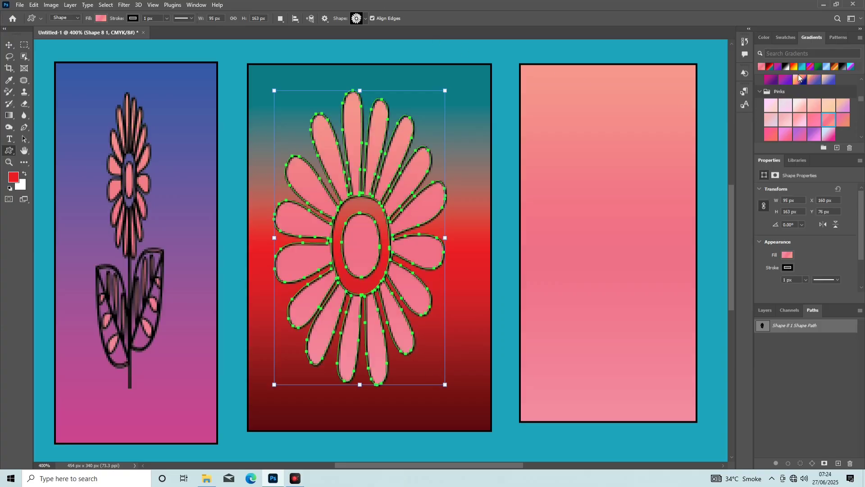
left_click(799, 77)
Draw three leaf shapes down the right rectangle: top, middle and near the bottom
left_click(364, 18)
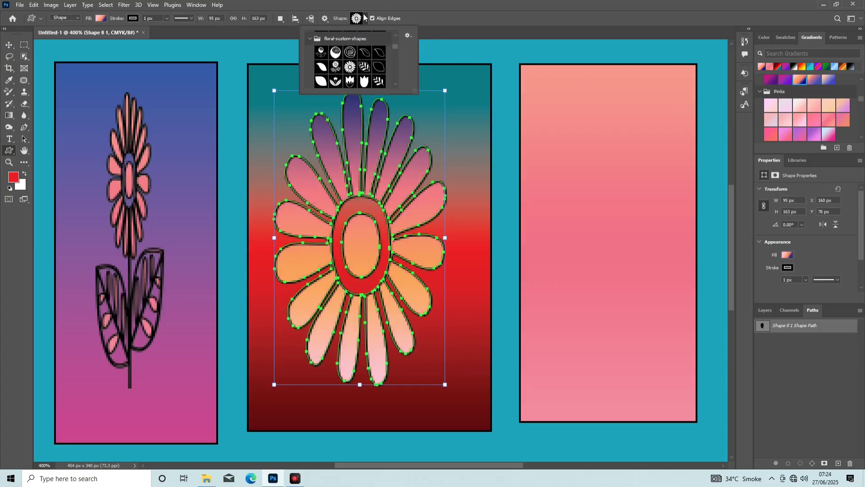
left_click(364, 66)
left_click_drag(528, 87, 686, 191)
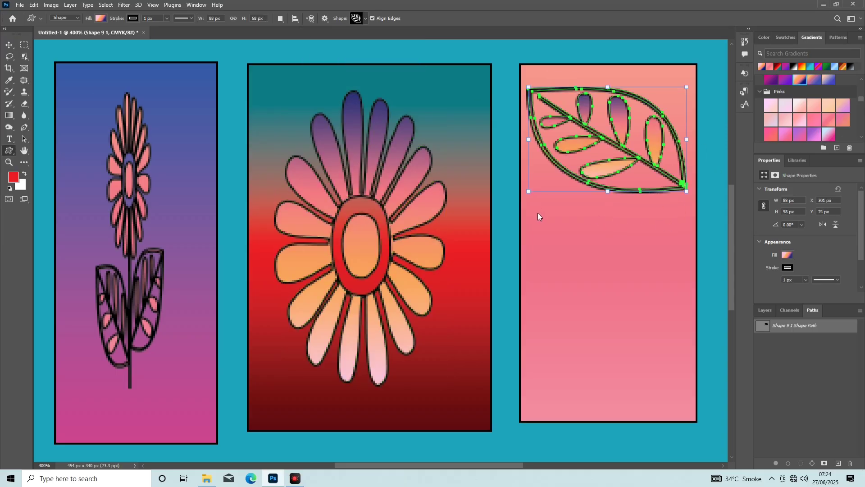
mouse_move(541, 215)
left_mouse_down()
mouse_move(639, 238)
mouse_move(679, 292)
left_mouse_up()
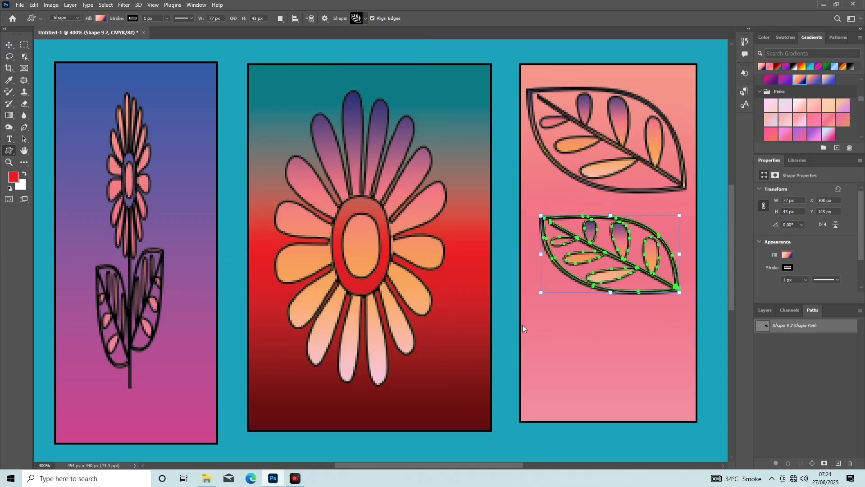
left_click_drag(686, 403, 684, 404)
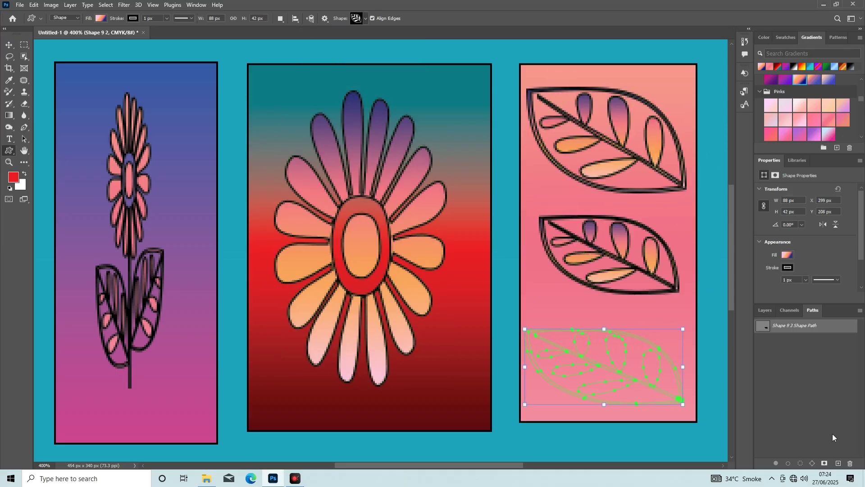